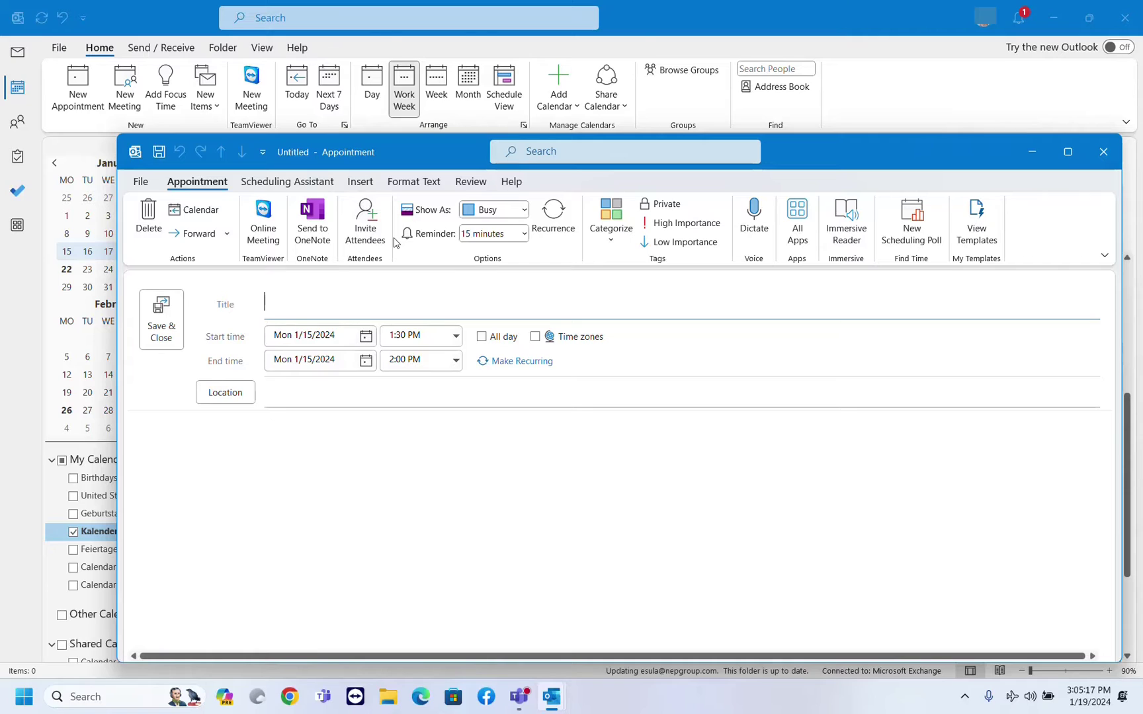
Close the empty appointment and open Outlook Options on the Add-ins page.
click(1095, 161)
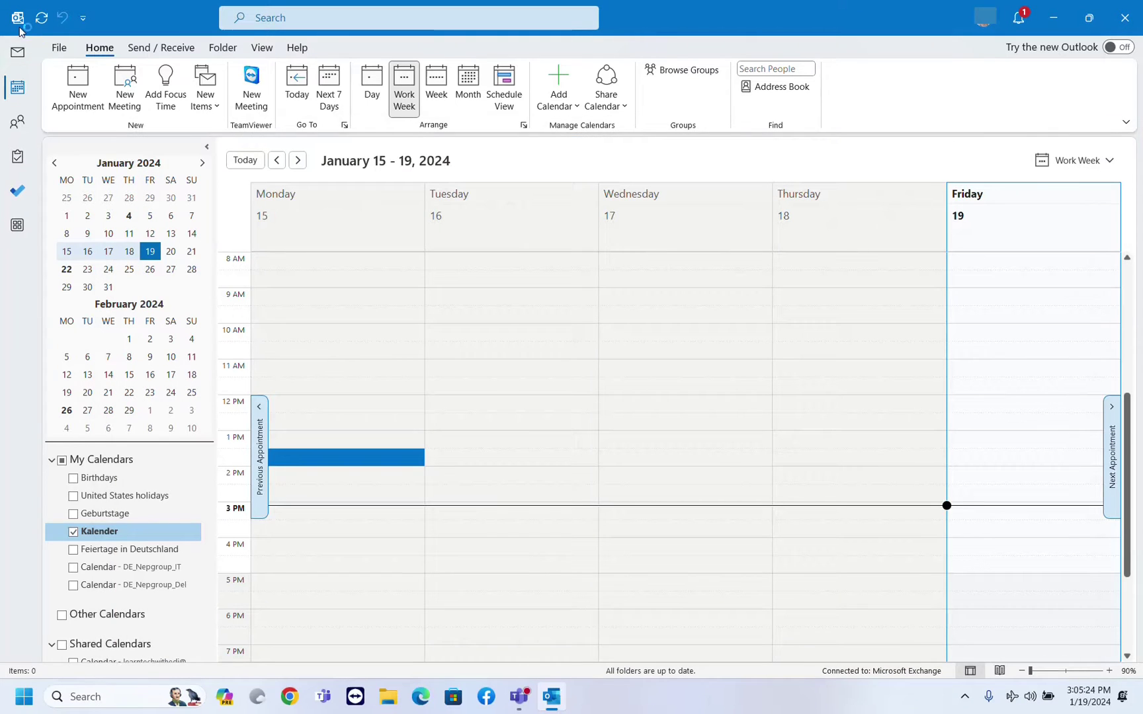
click(60, 49)
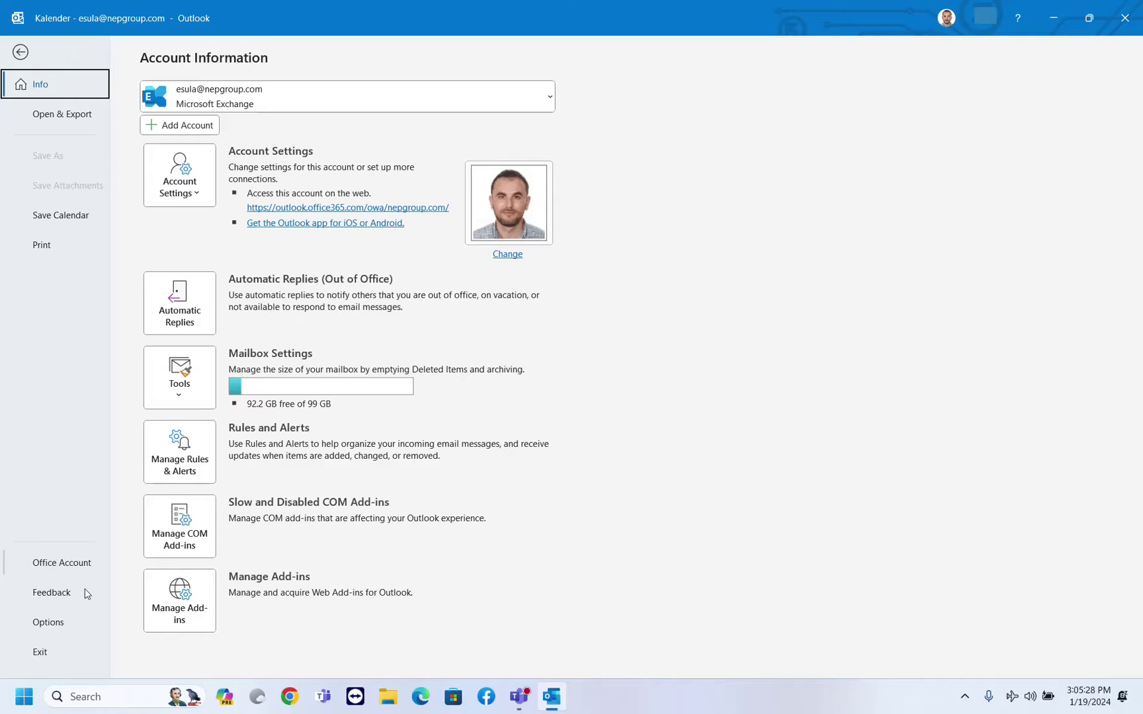
click(61, 623)
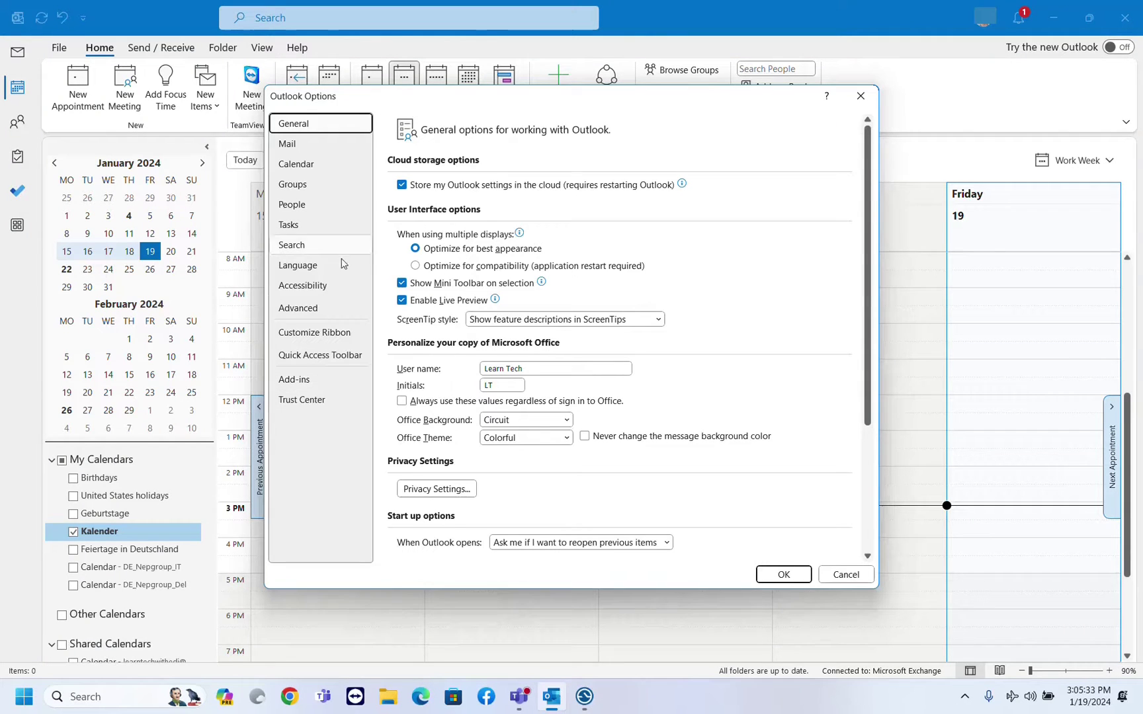
click(293, 383)
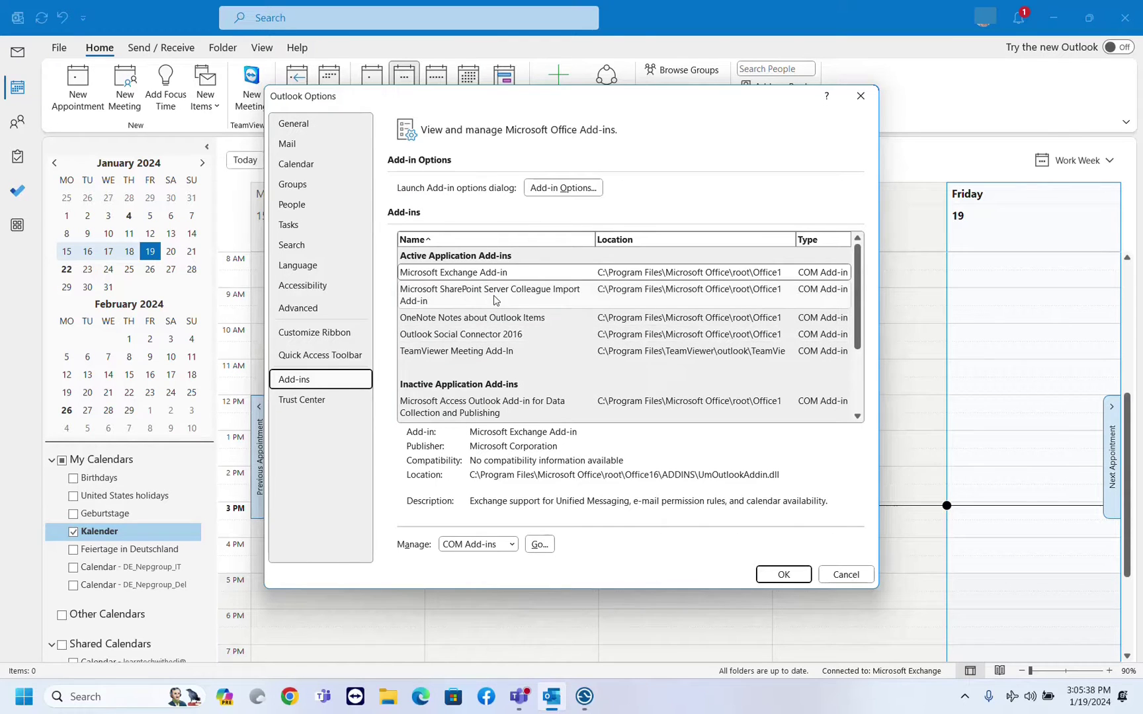
scroll(520, 321, down, 2)
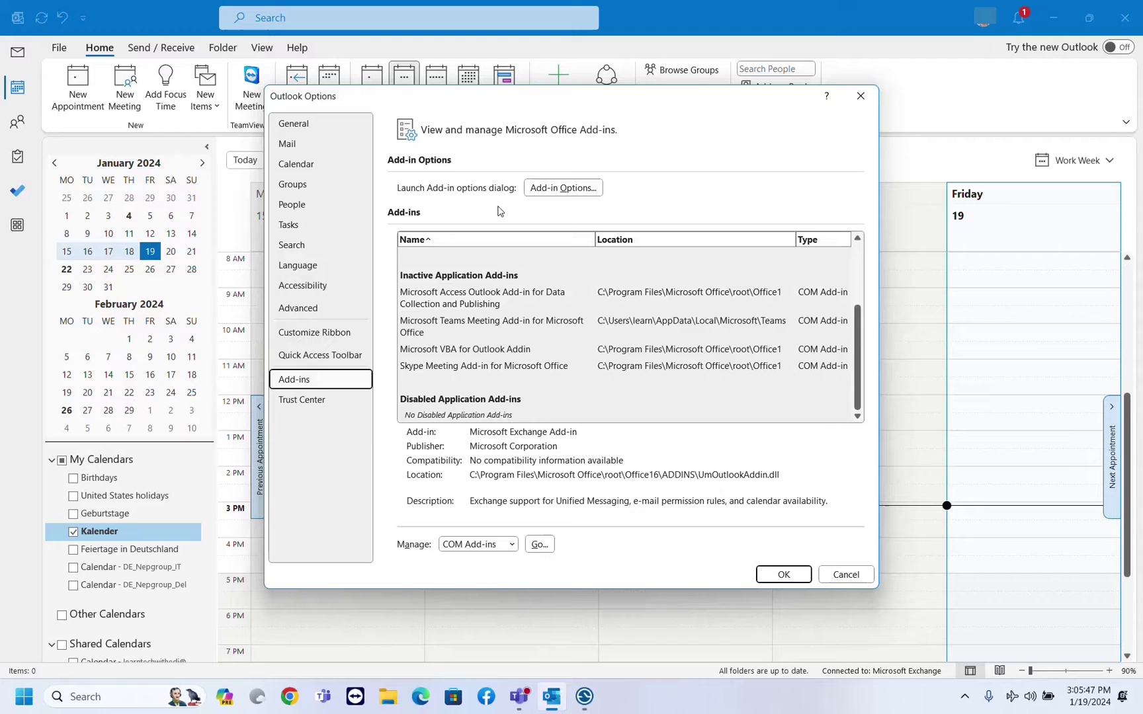
Confirm Disabled Items lists nothing, then set Manage back to COM Add-ins.
click(496, 545)
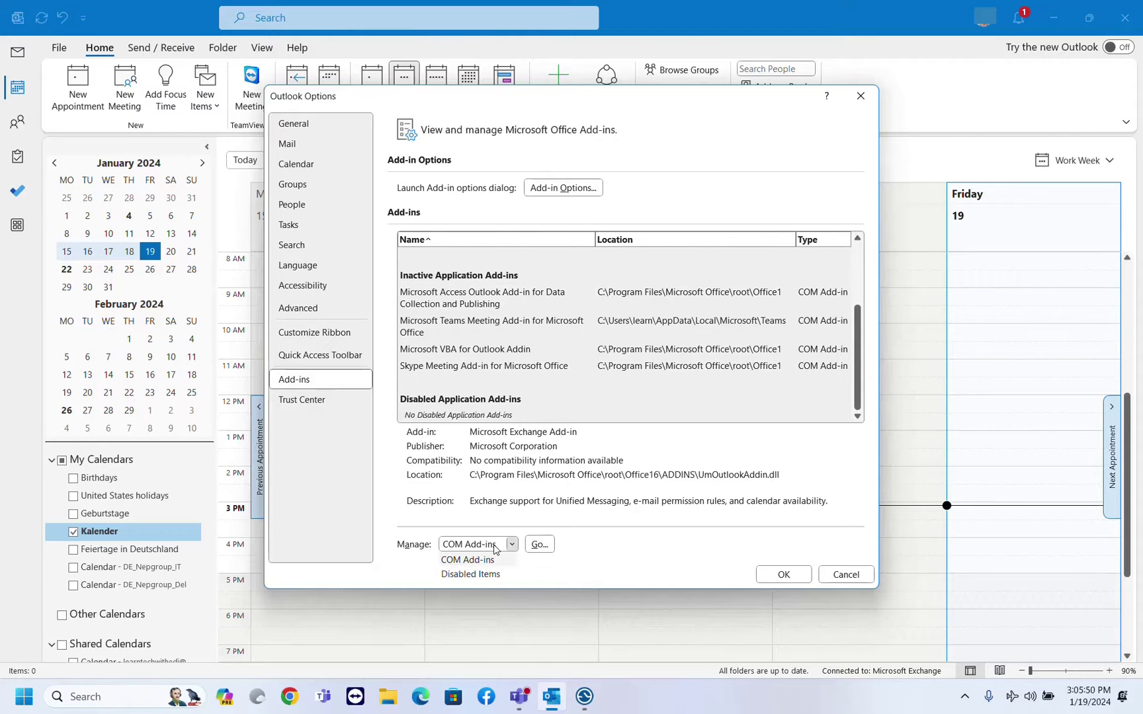
click(475, 574)
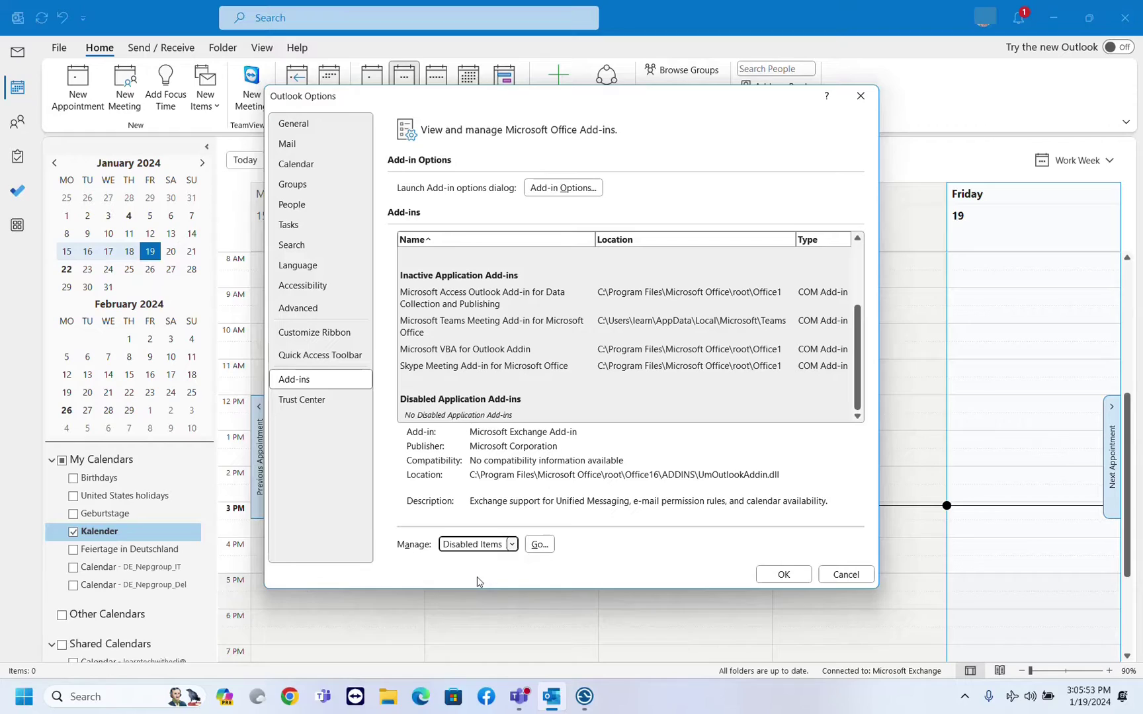
click(540, 545)
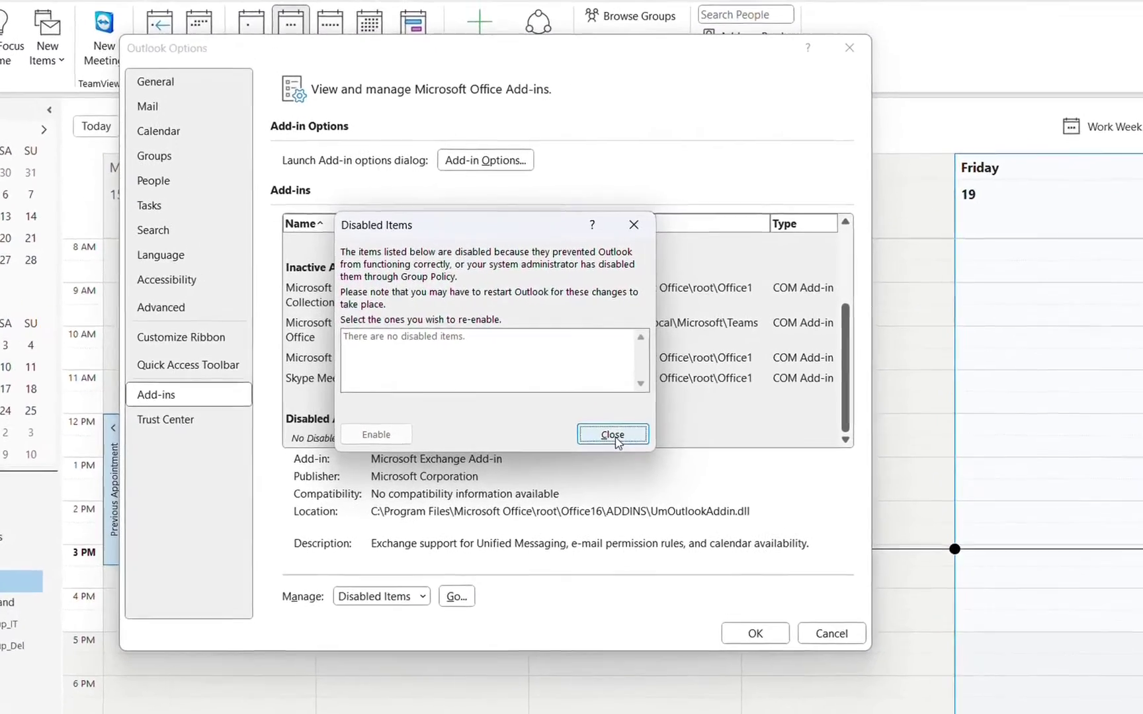
click(666, 412)
click(322, 641)
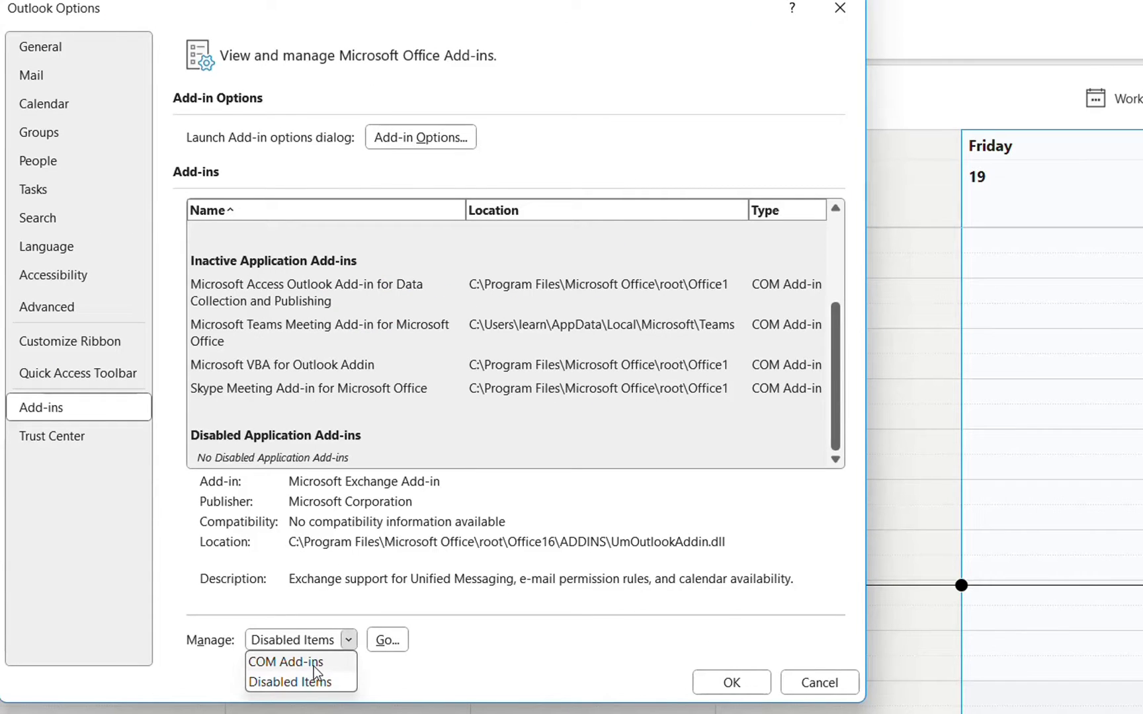
click(314, 662)
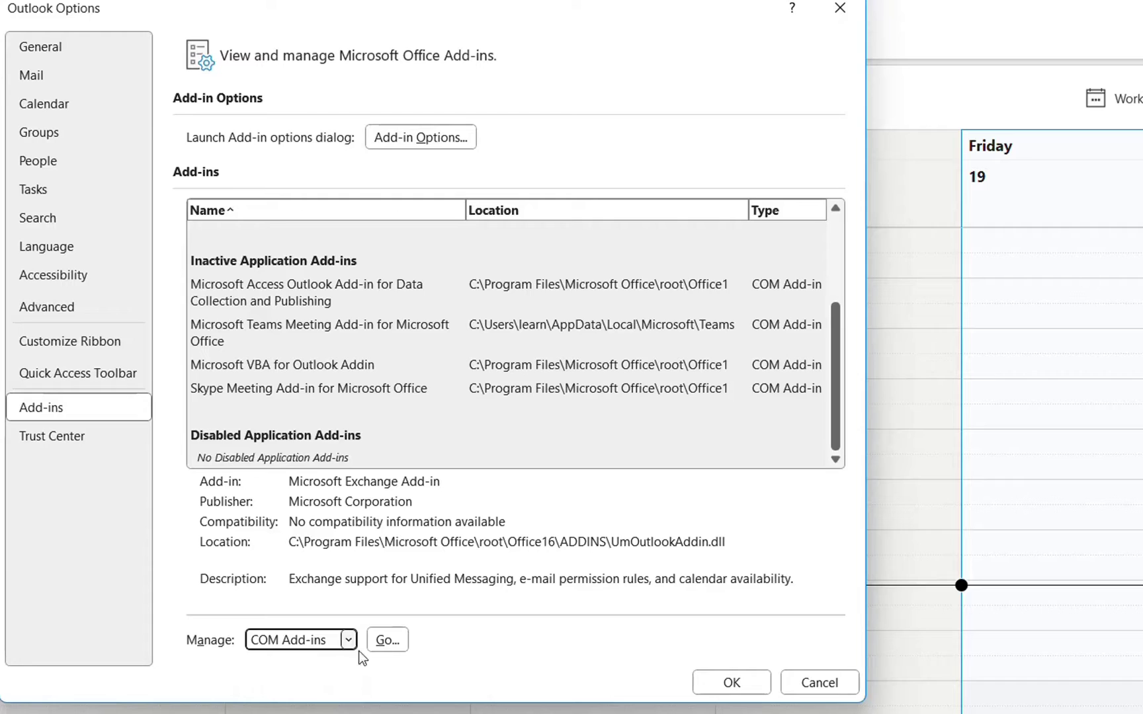
Uncheck Microsoft Teams Meeting Add-in for Microsoft Office in COM Add-ins and confirm with OK.
click(383, 640)
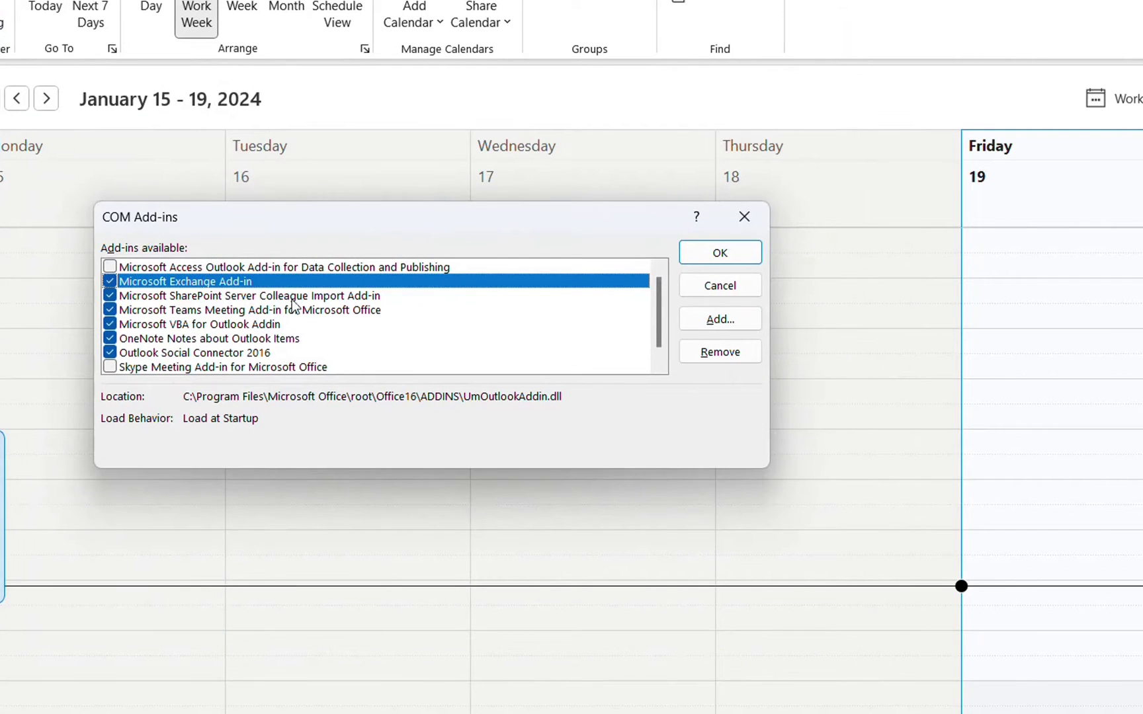
scroll(295, 274, down, 1)
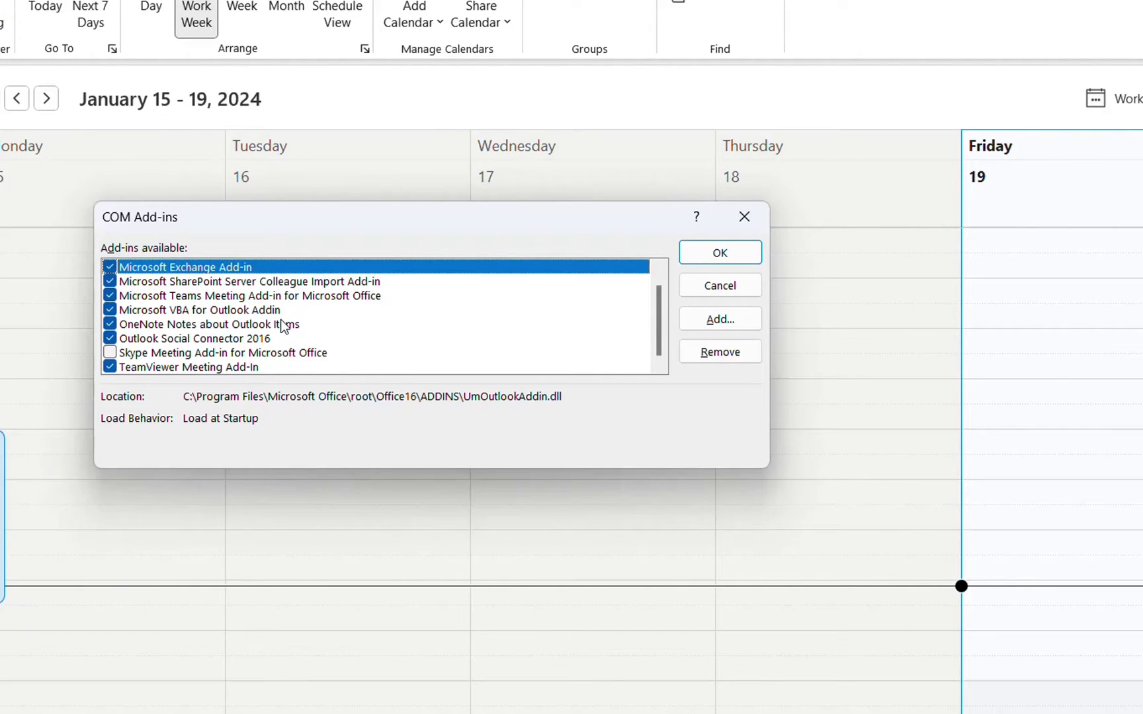
scroll(283, 325, up, 1)
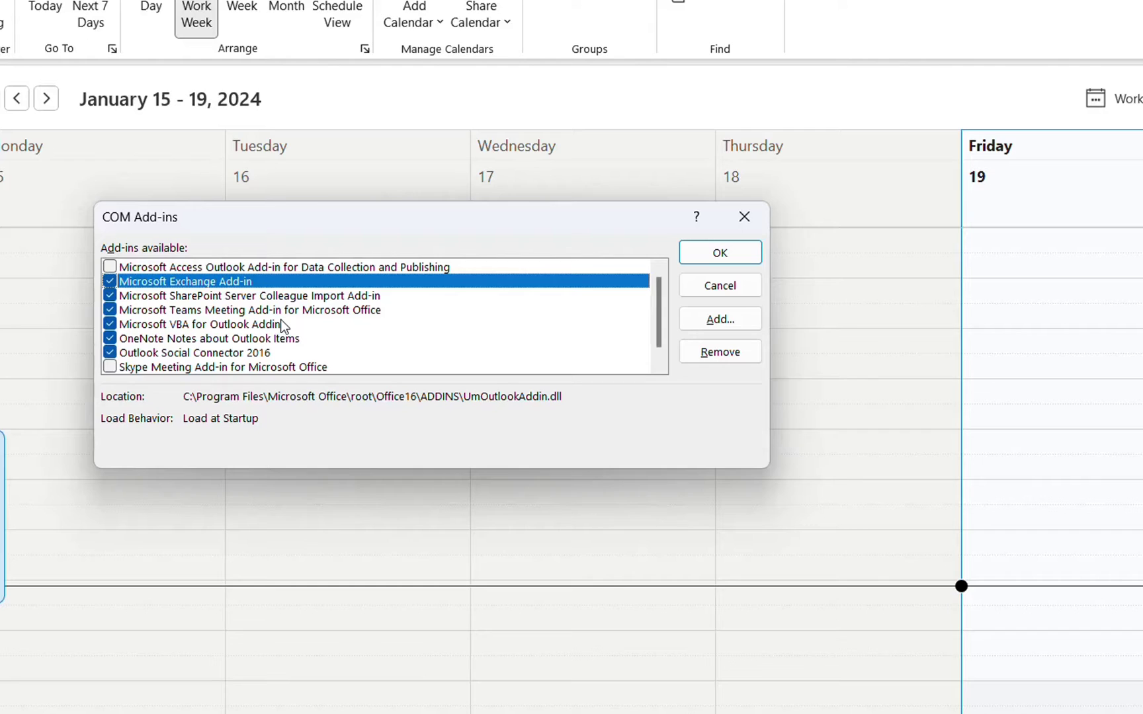
click(111, 310)
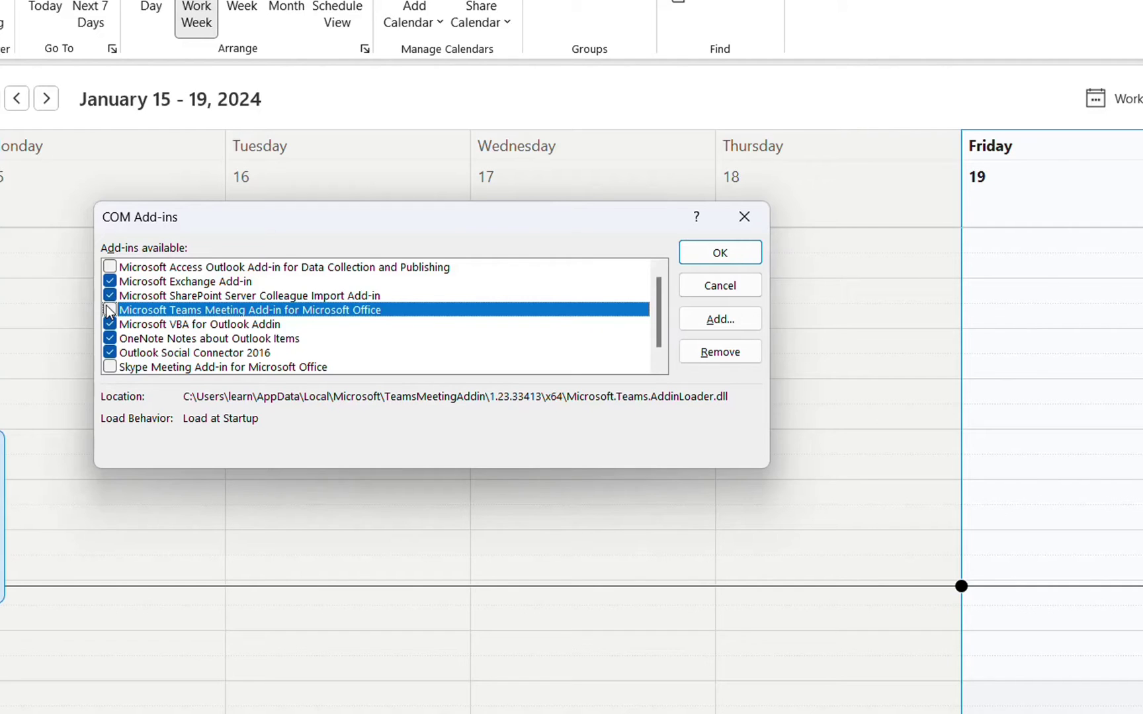
click(731, 255)
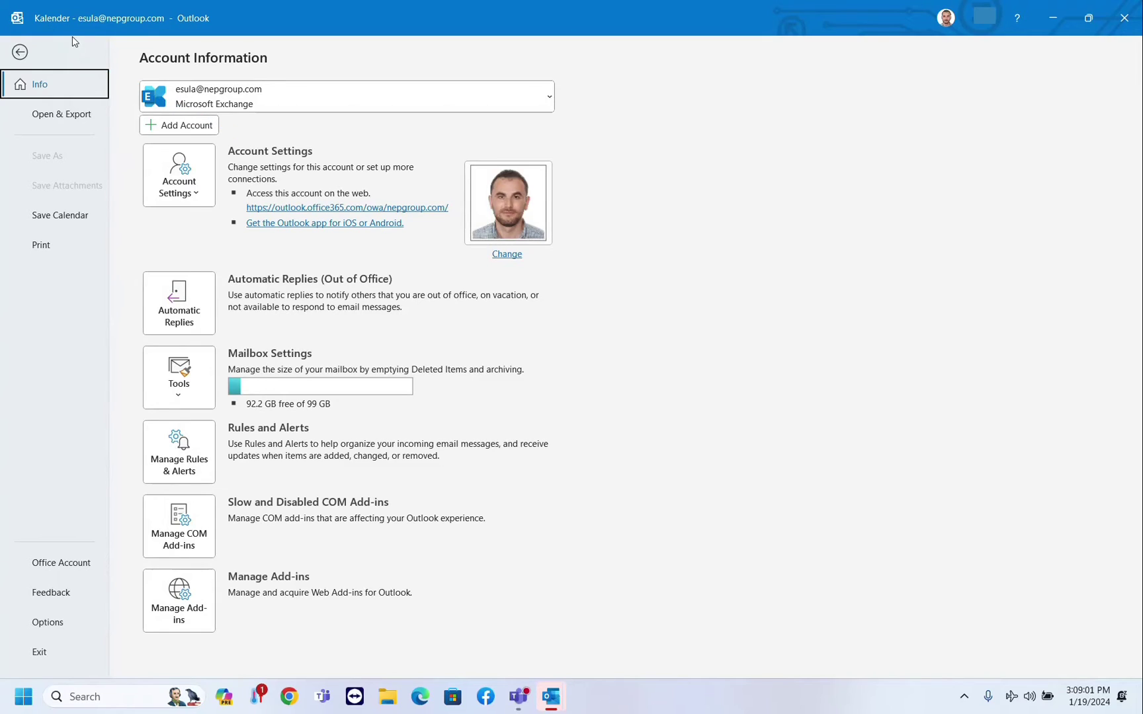
Recheck Microsoft Teams Meeting Add-in for Microsoft Office under Options > Add-ins > COM Add-ins and confirm.
click(48, 623)
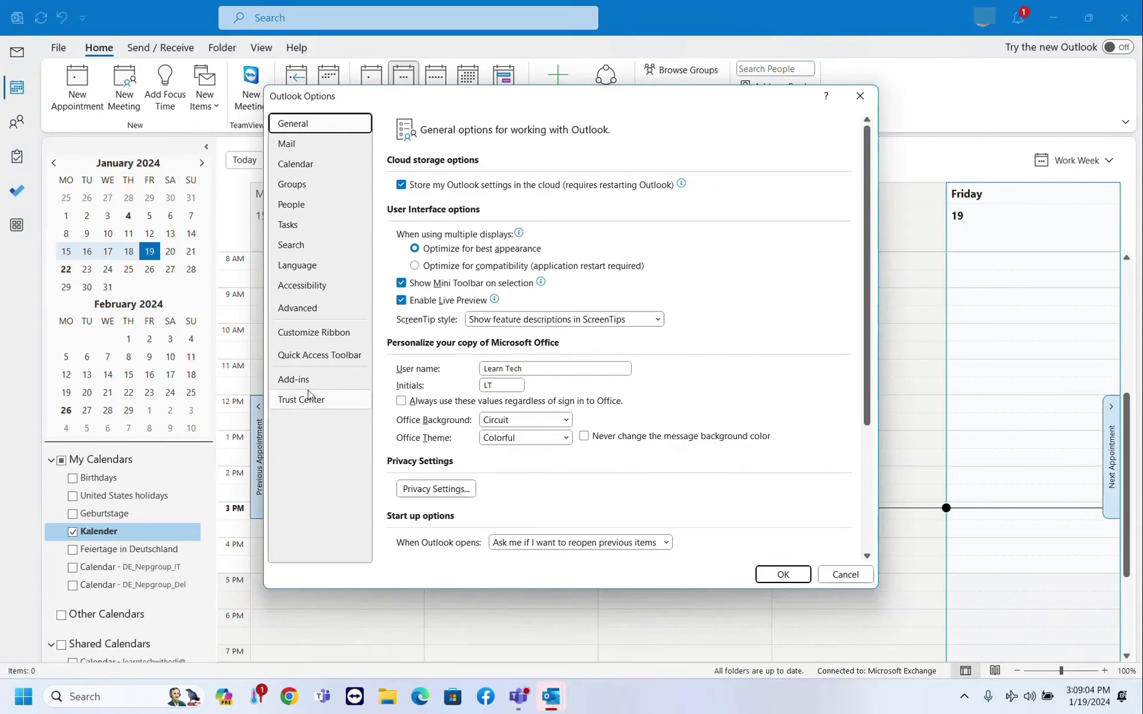
click(301, 381)
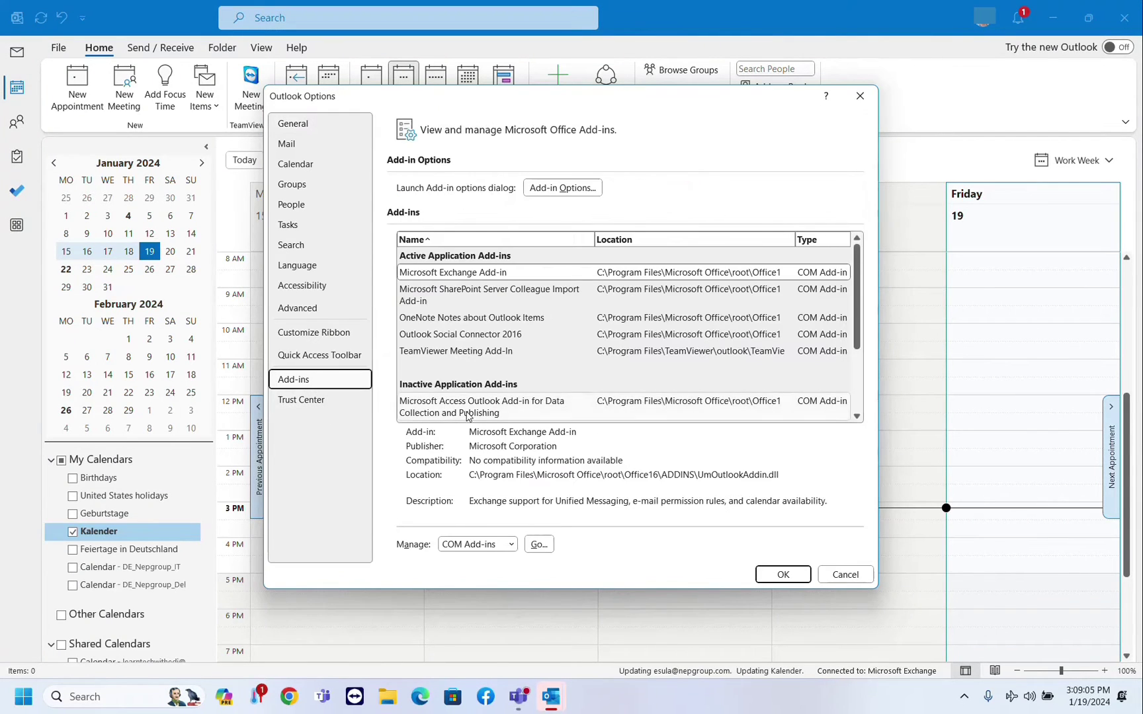
click(493, 543)
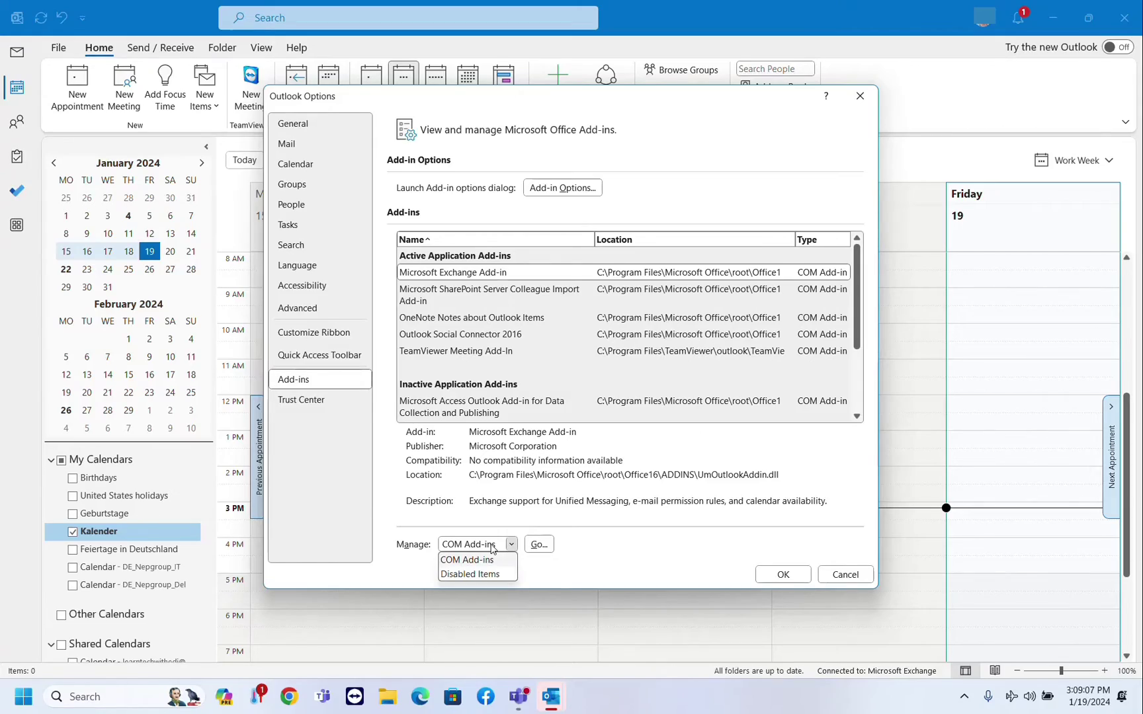
click(477, 555)
click(529, 545)
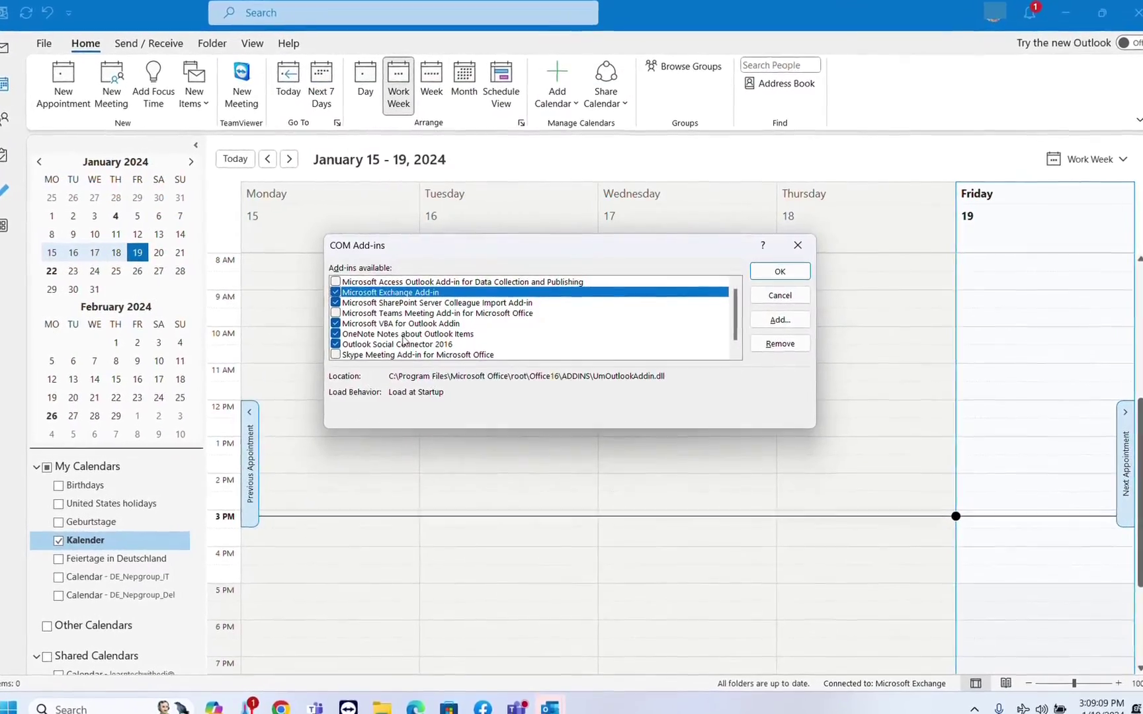
click(350, 314)
click(320, 320)
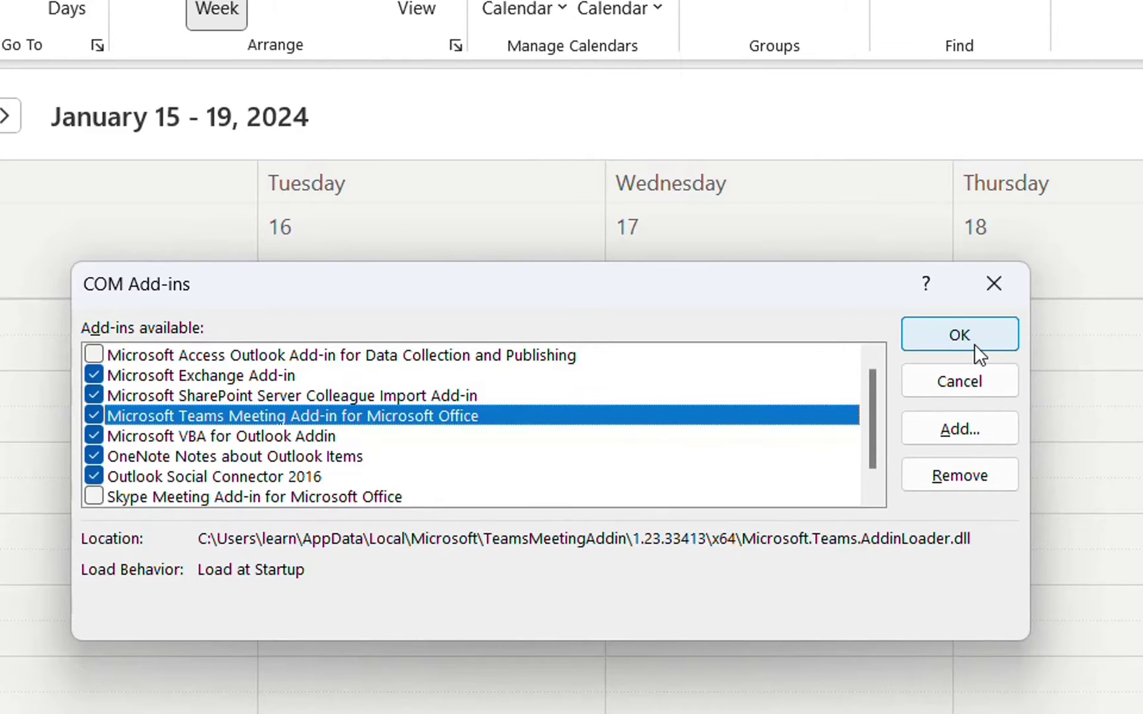
click(972, 341)
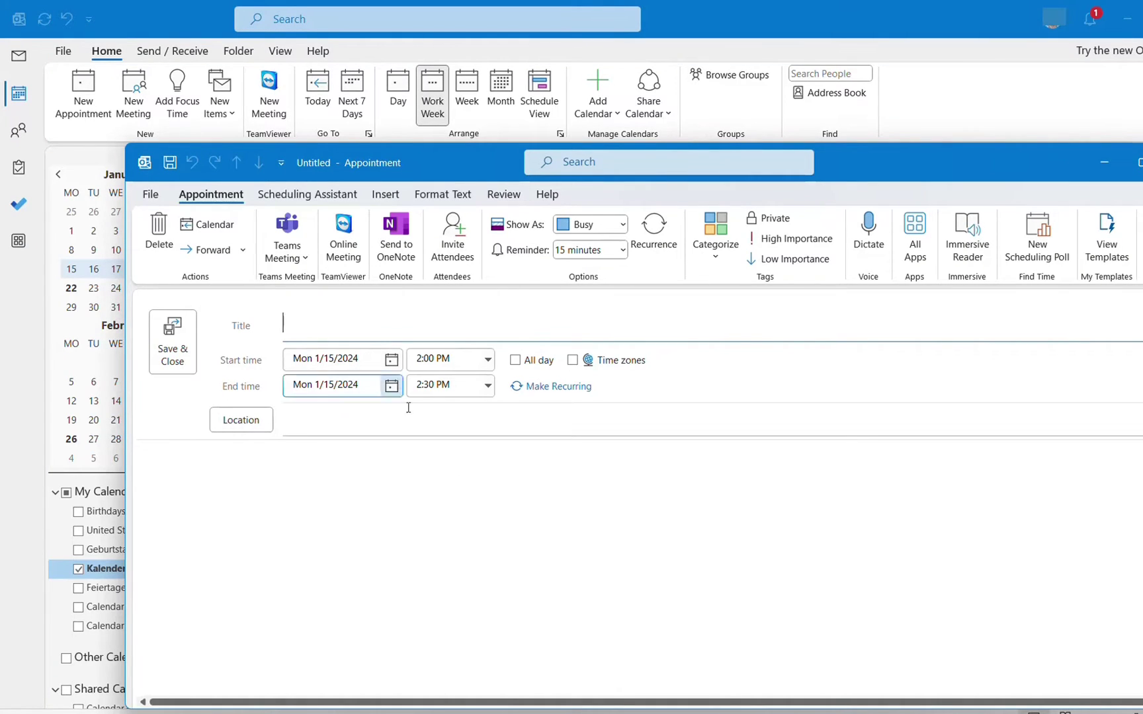
Make the new appointment a Teams meeting, with Microsoft Teams Meeting as location and join details.
click(301, 260)
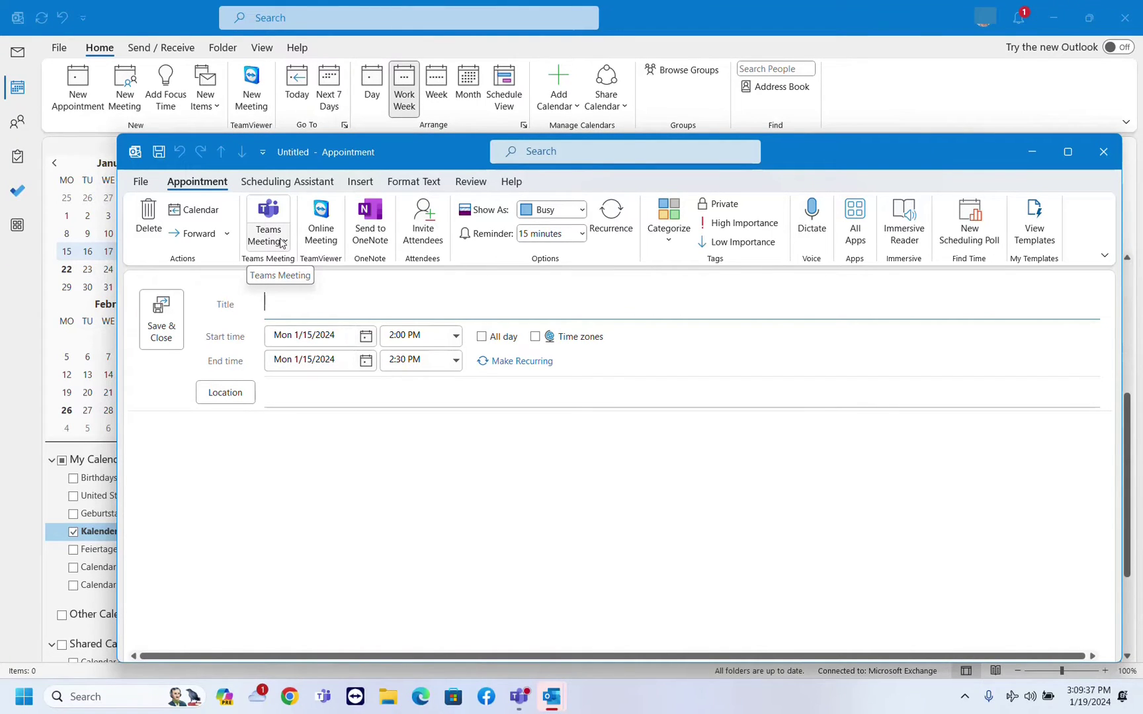
click(282, 242)
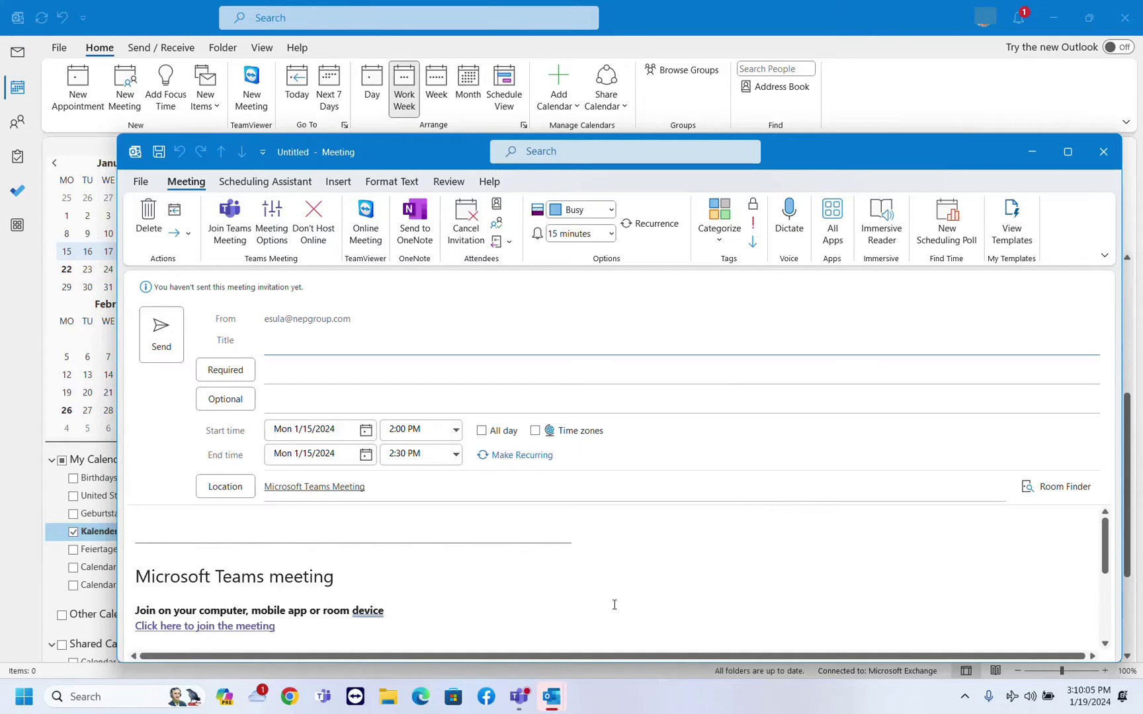
Bring Microsoft Teams forward and open its Settings and more (…) menu.
click(521, 698)
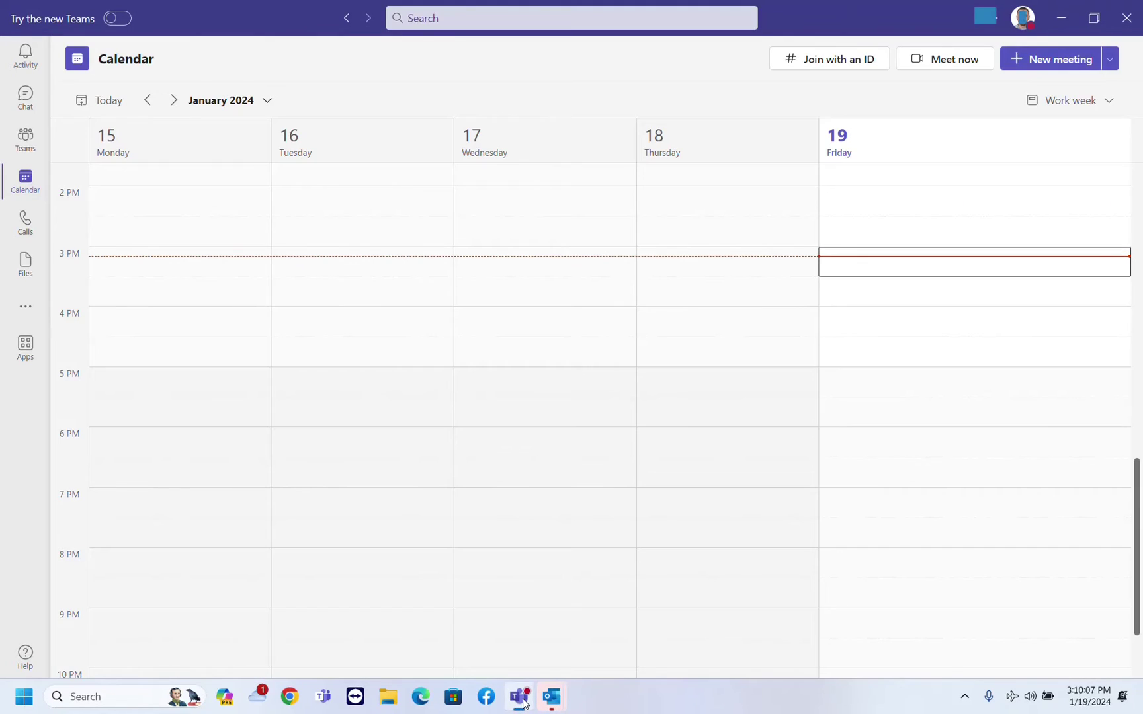
click(997, 25)
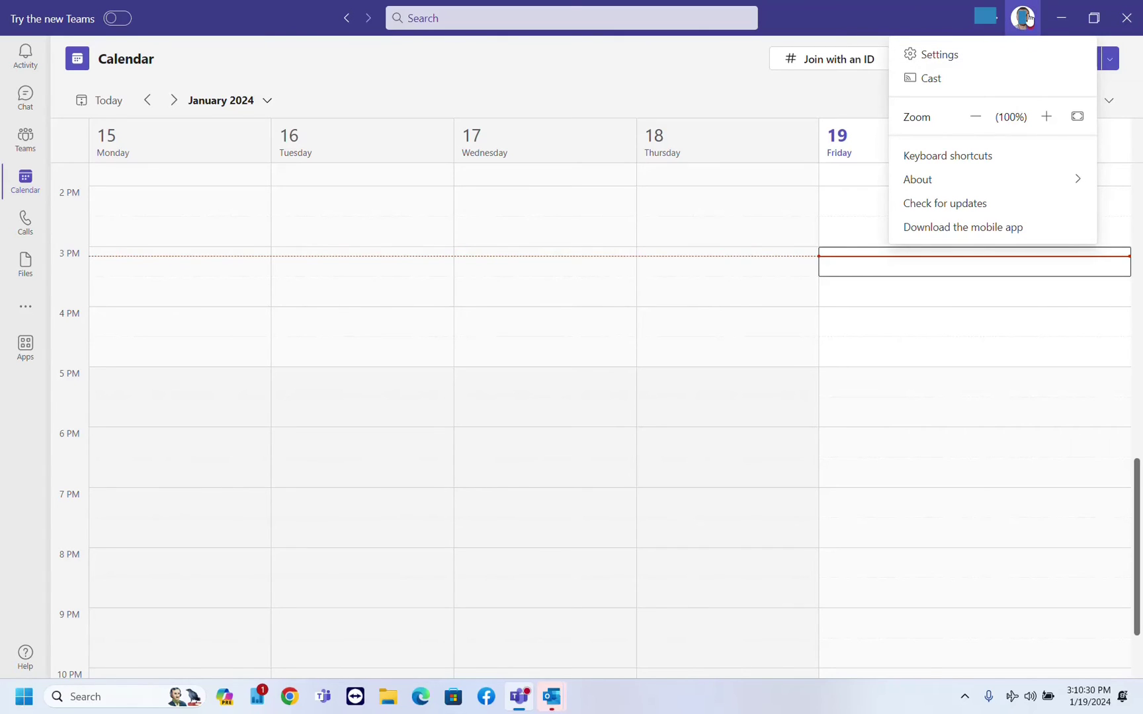
In Teams Settings > General, leave 'Register Teams as the chat app for Office' checked.
click(933, 59)
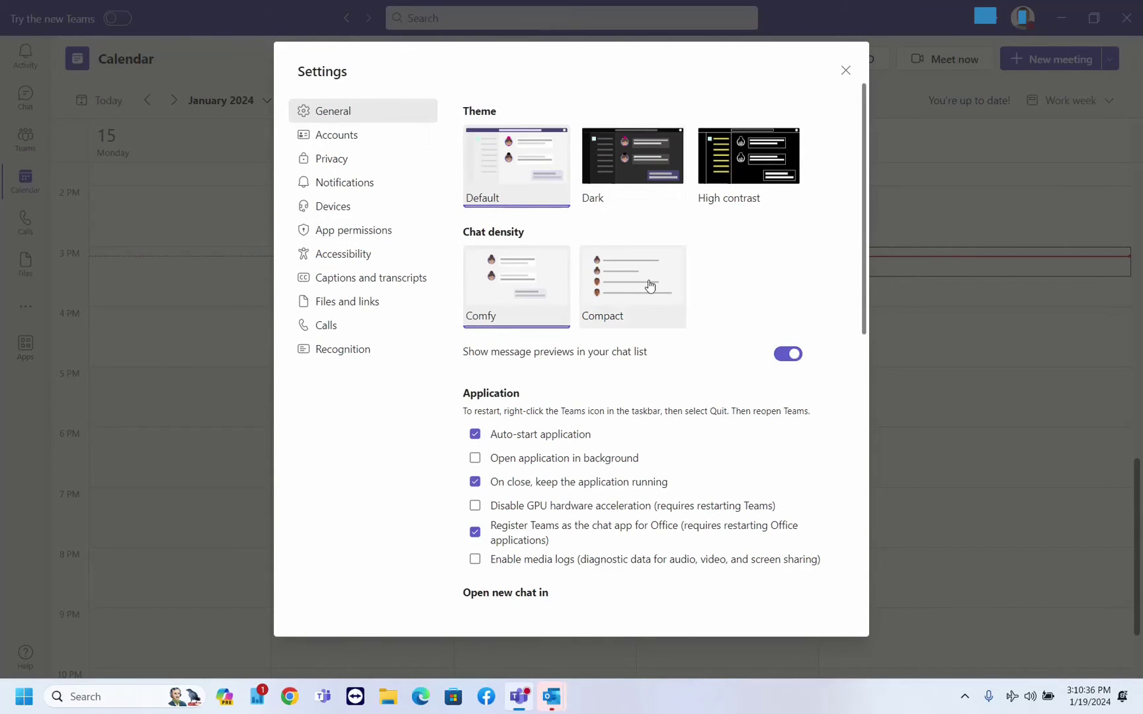
scroll(649, 286, down, 4)
scroll(644, 289, down, 1)
scroll(569, 283, up, 1)
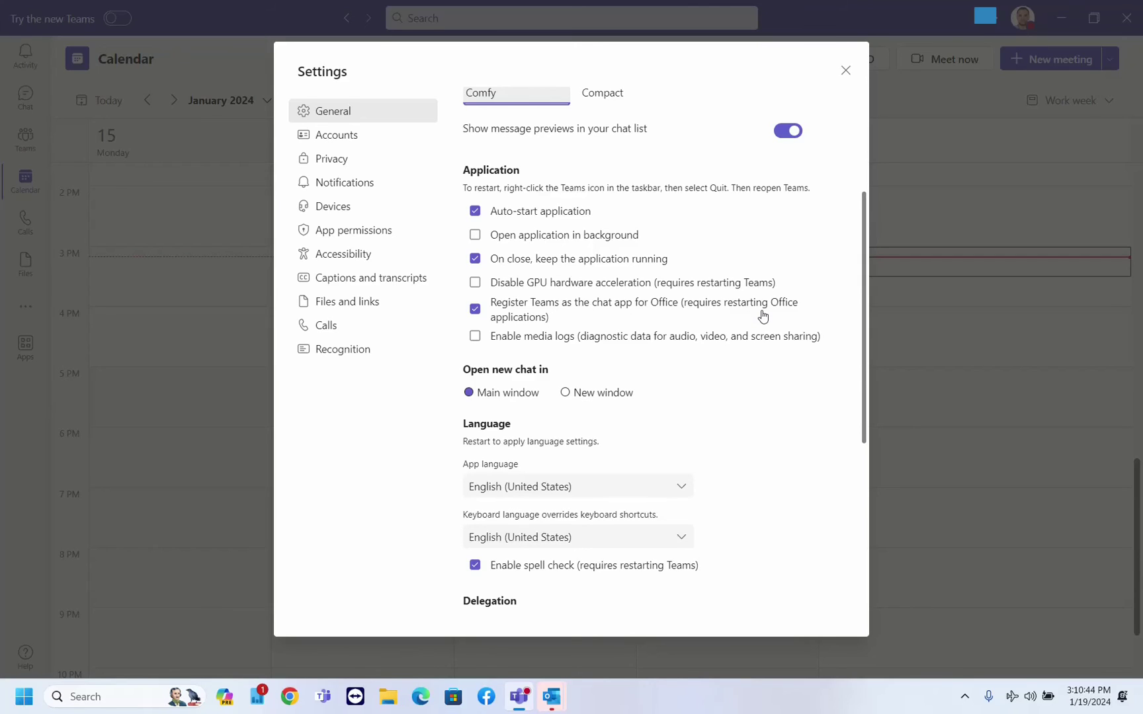
click(475, 309)
click(477, 310)
scroll(602, 311, up, 1)
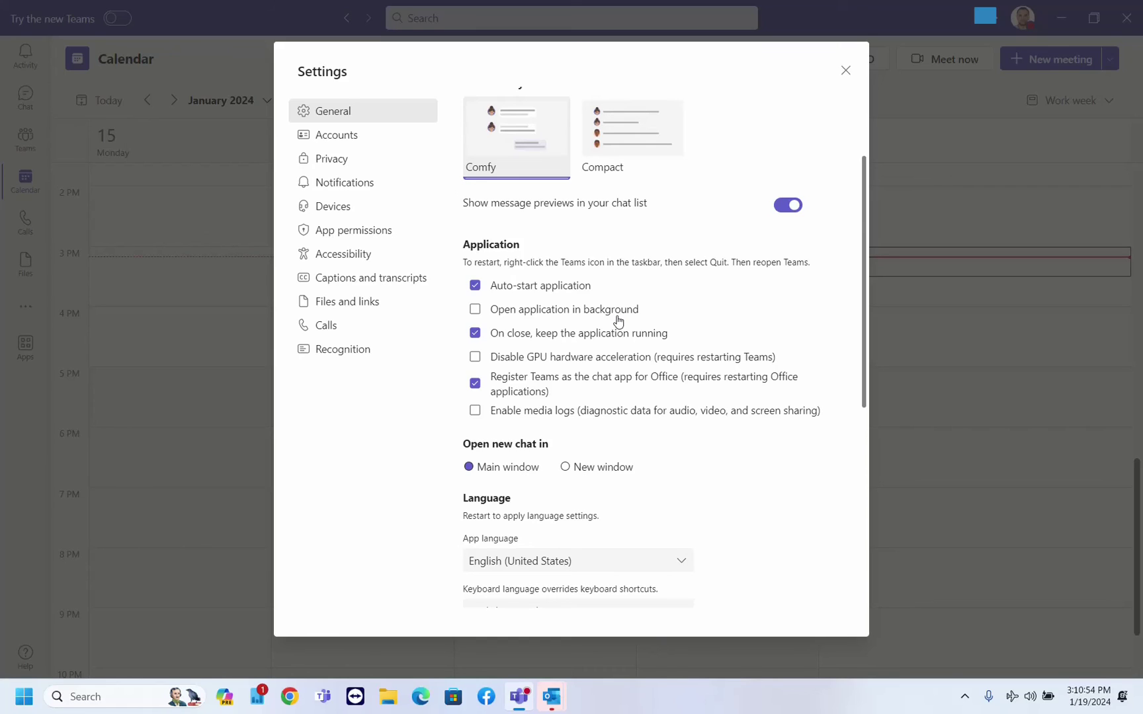
click(479, 389)
click(477, 387)
scroll(613, 396, up, 3)
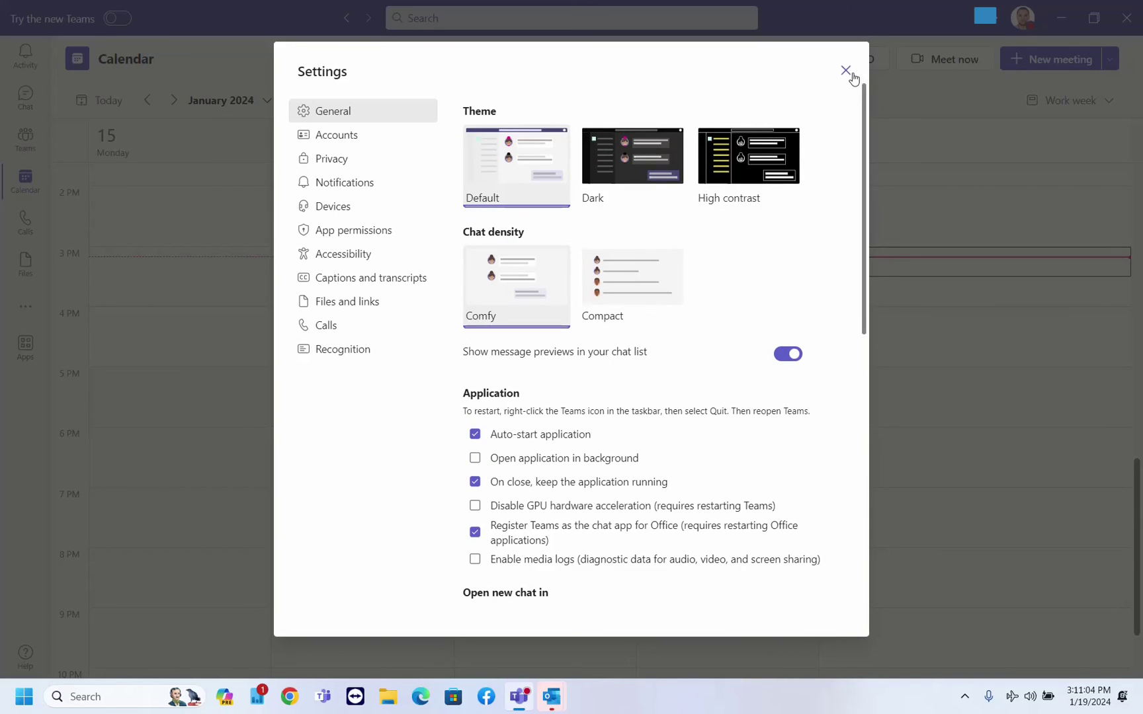
click(846, 71)
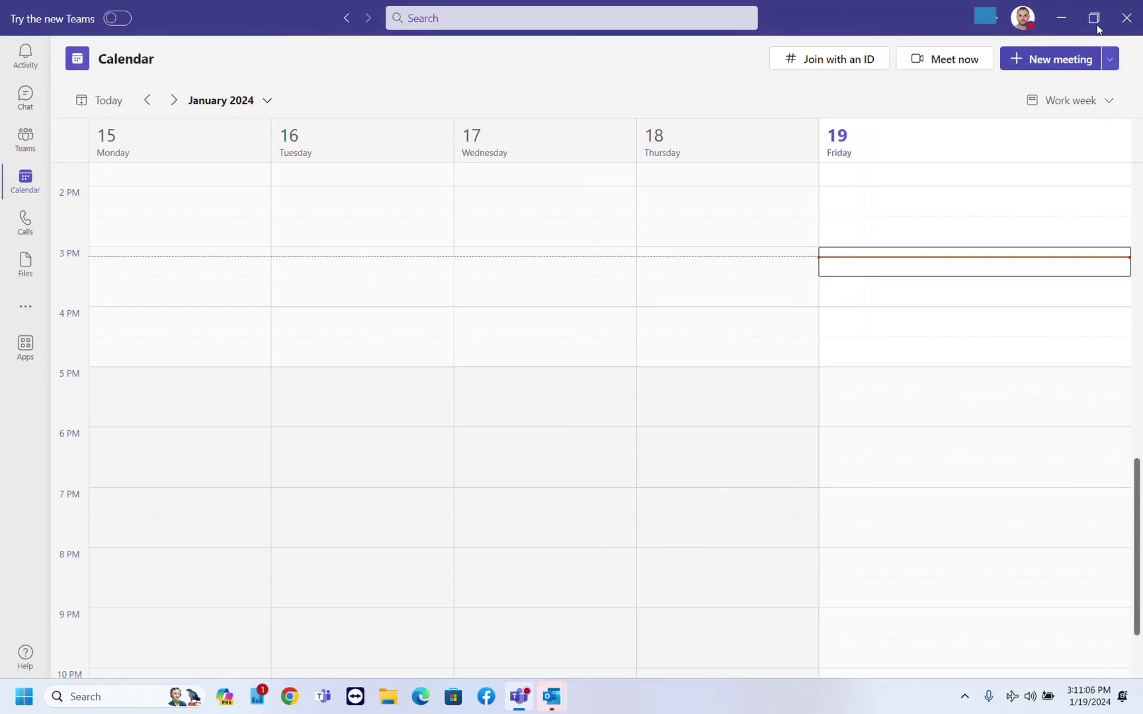